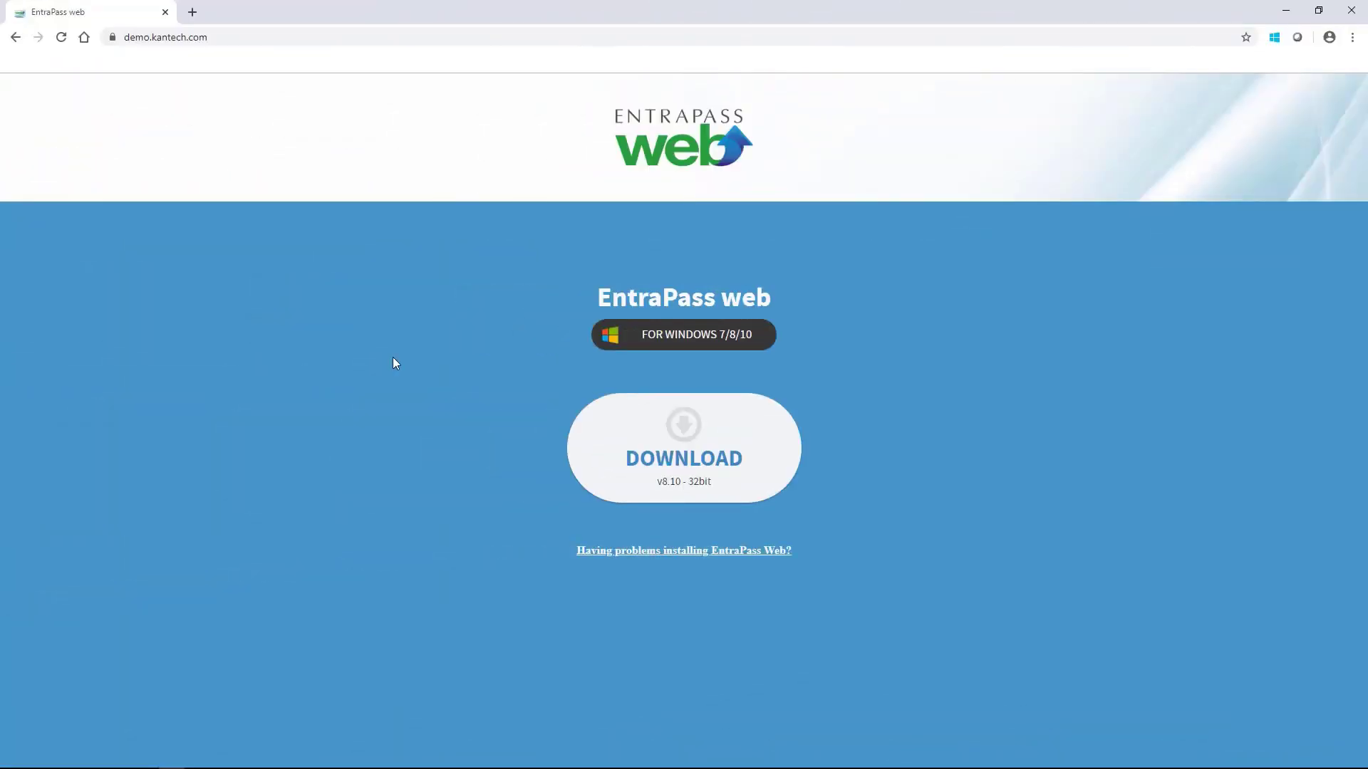
Step: Download the EntraPass web .msi, install it for Just Me after accepting the privacy notice, and launch it
left_click(687, 459)
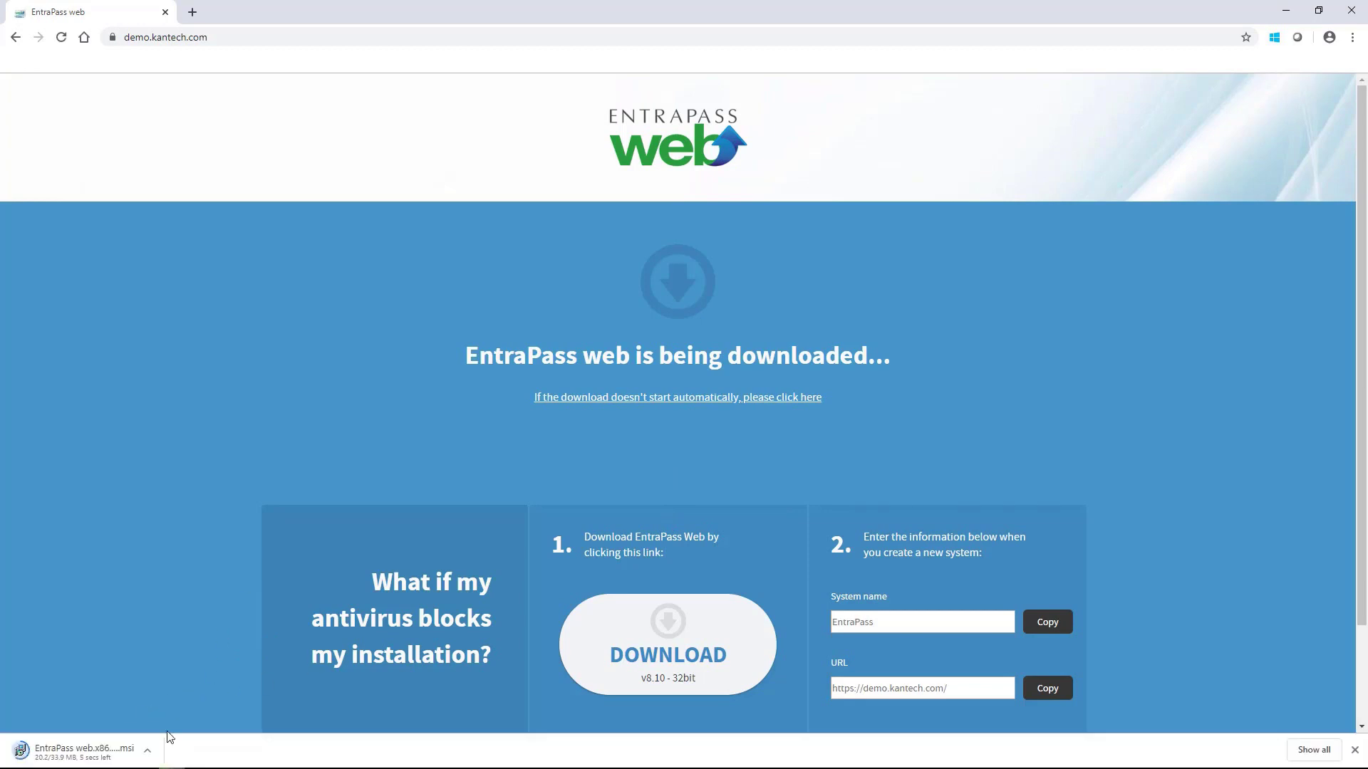
left_click(80, 750)
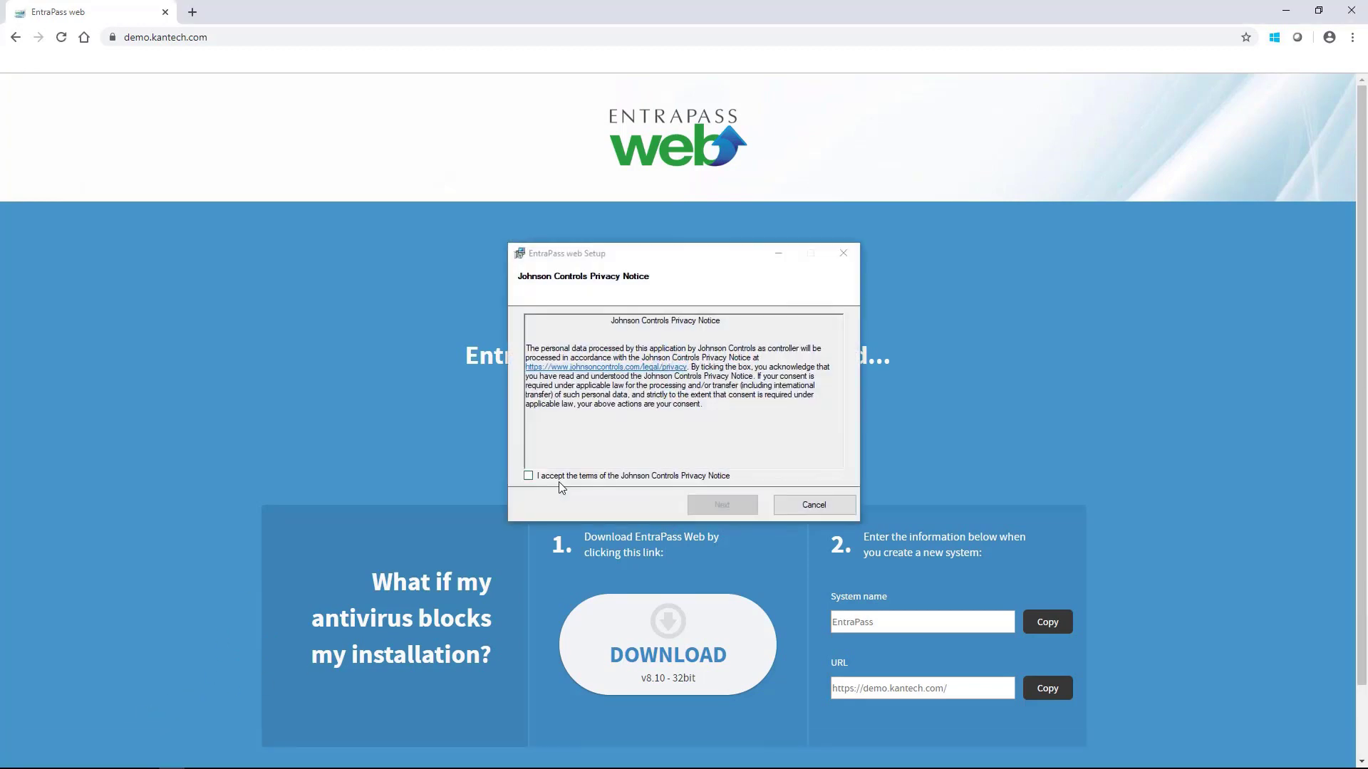
left_click(529, 476)
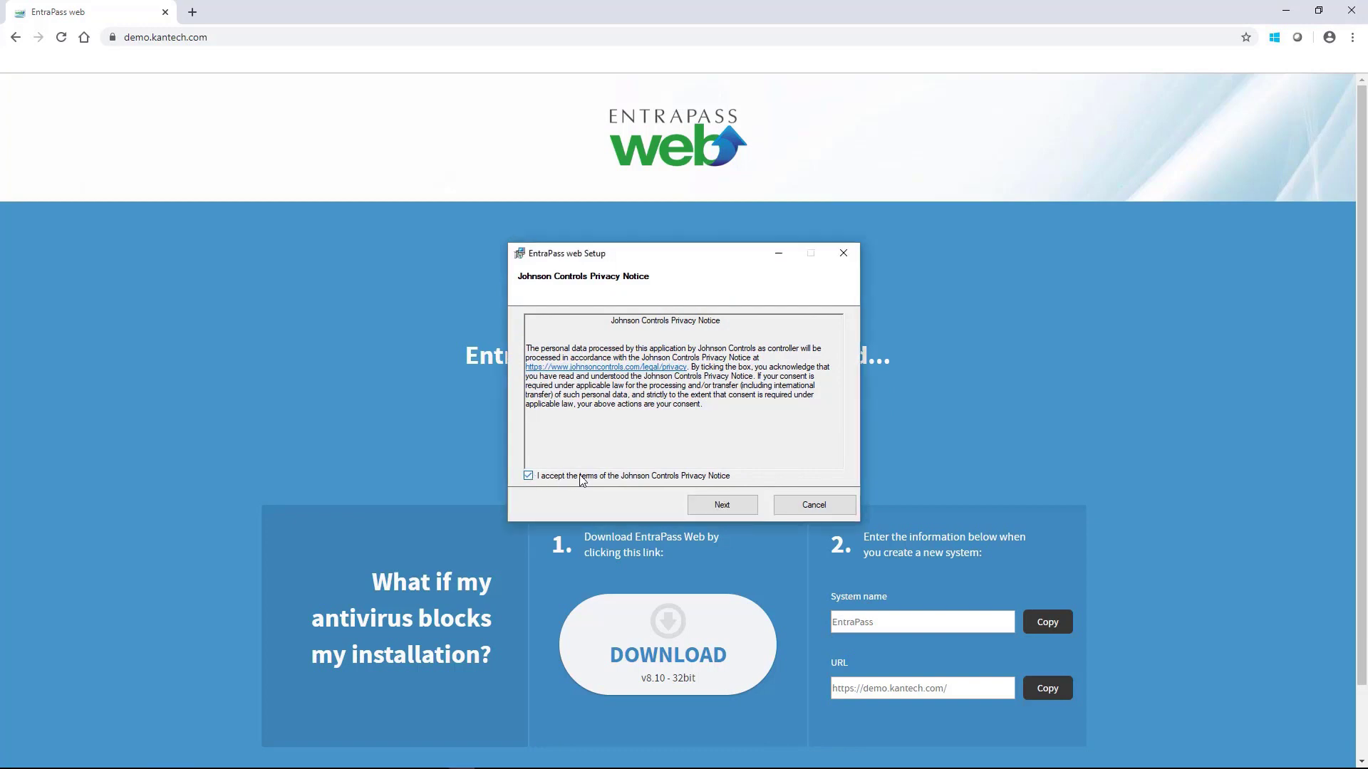
left_click(726, 507)
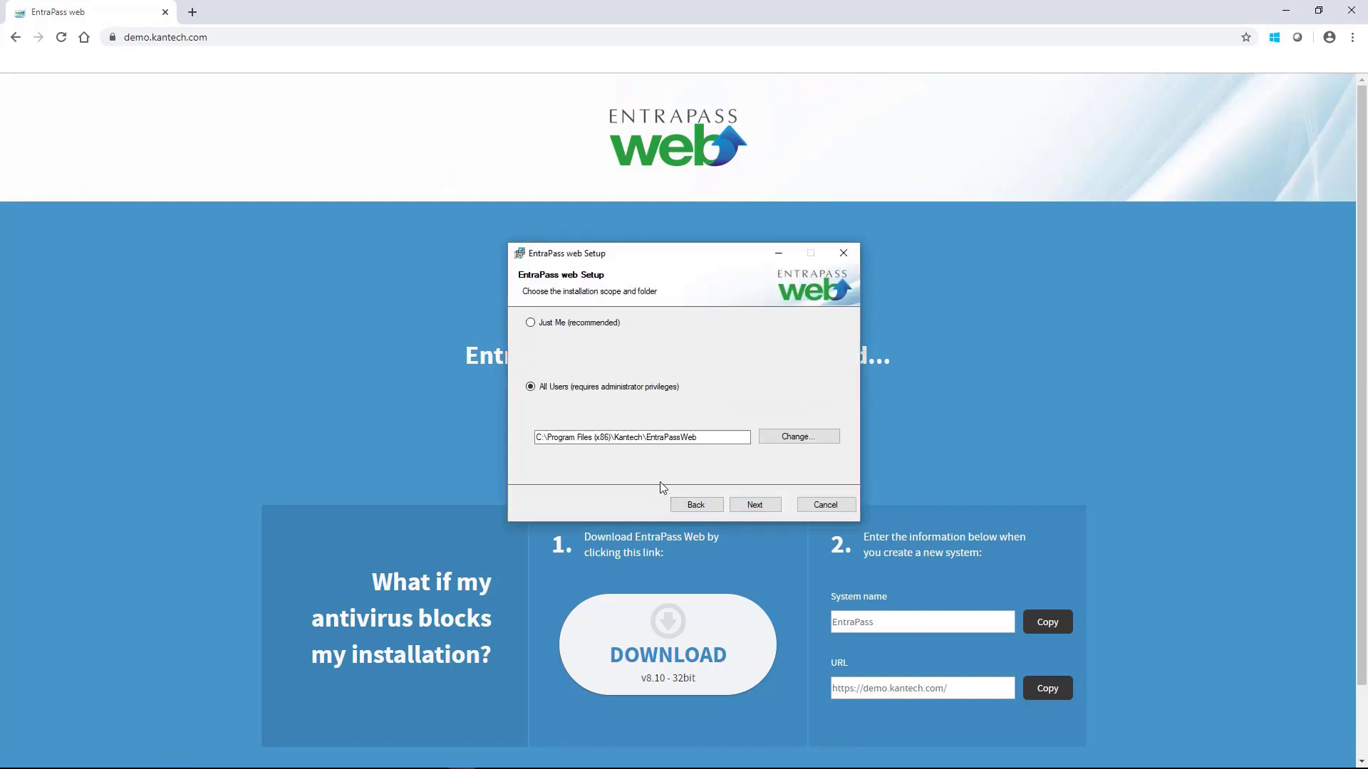
left_click(568, 324)
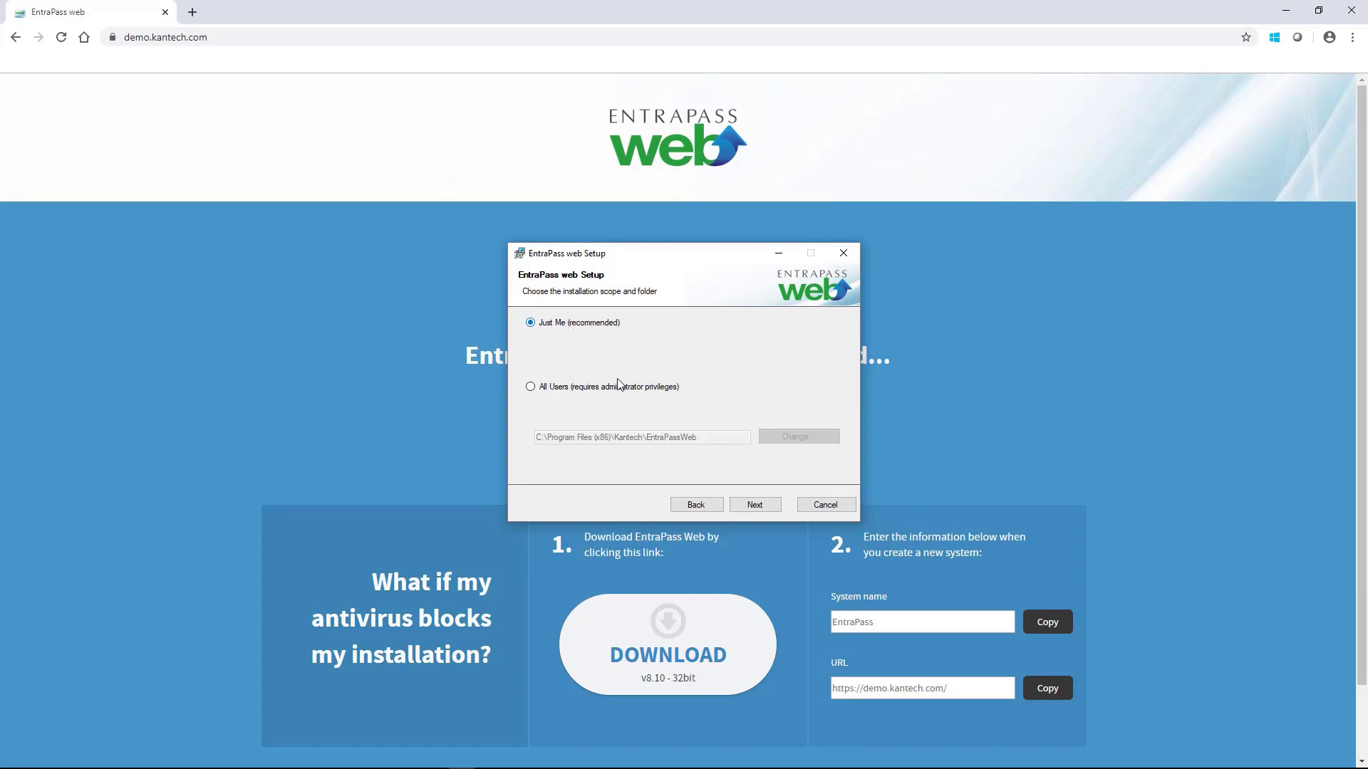
left_click(767, 505)
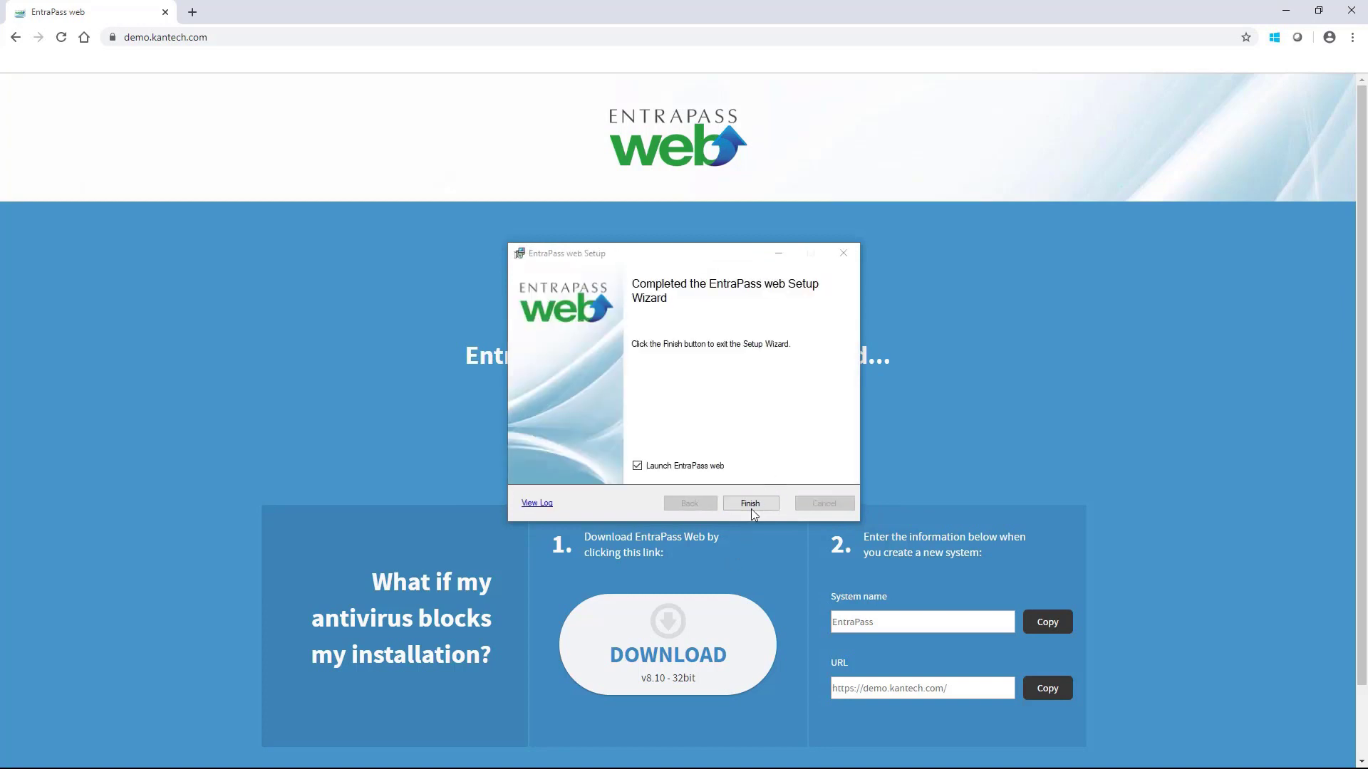
left_click(754, 502)
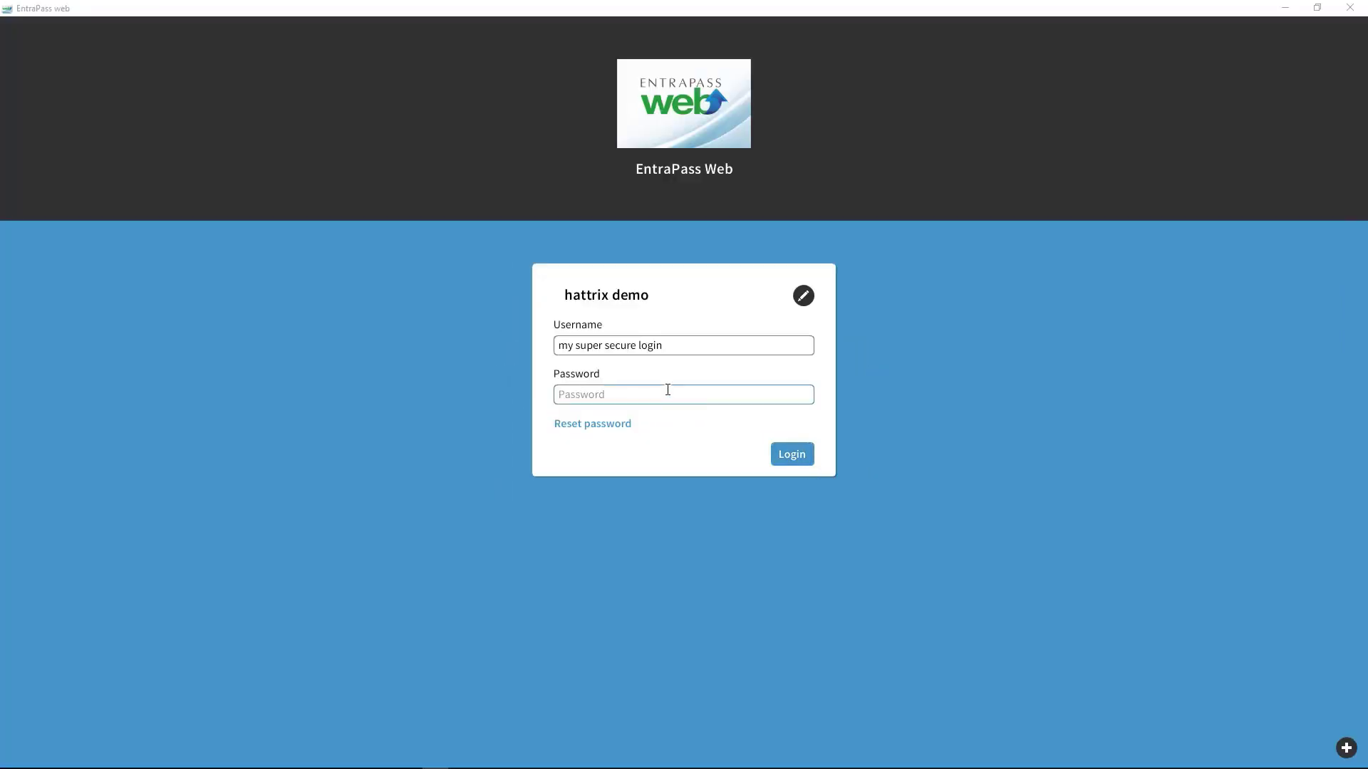
Step: Log in with the password, open the Event list, and show Cardholder in a second tab
left_click(668, 394)
type("*****")
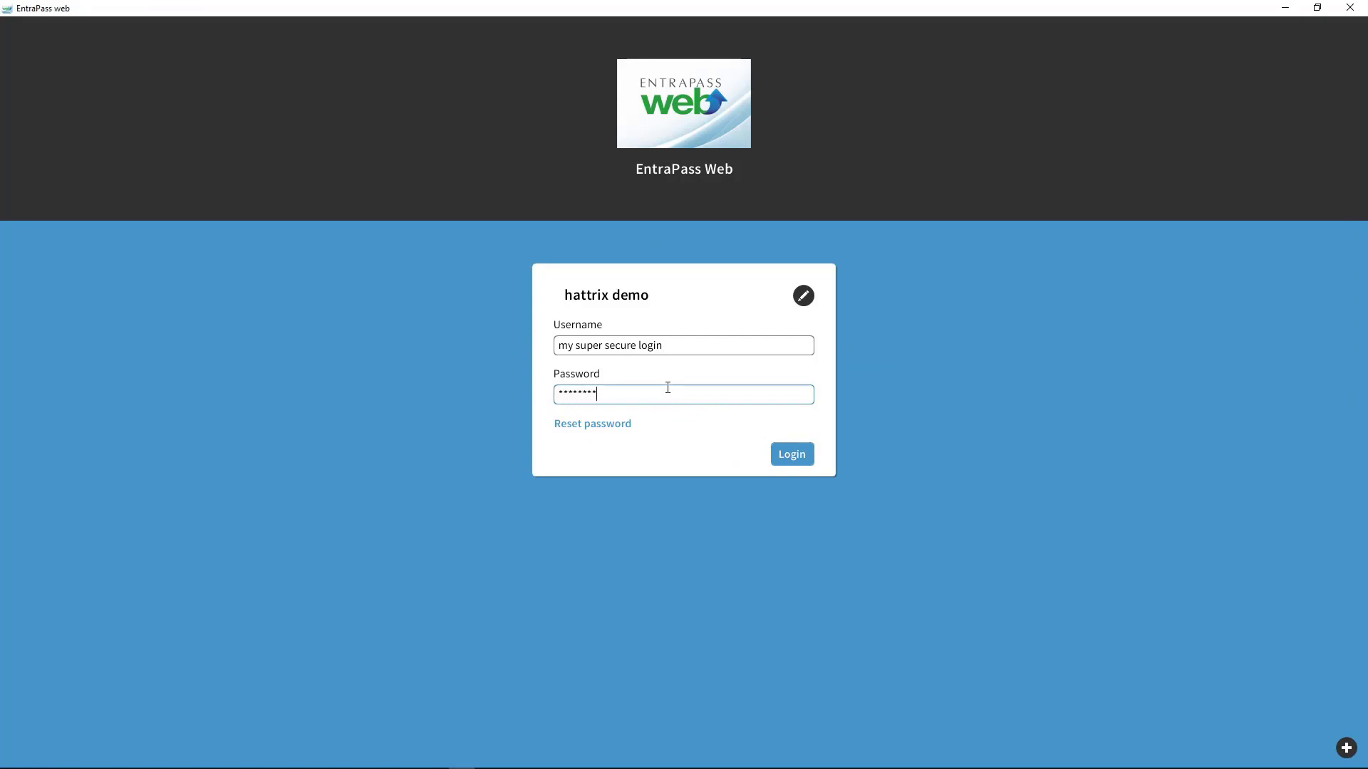
left_click(791, 455)
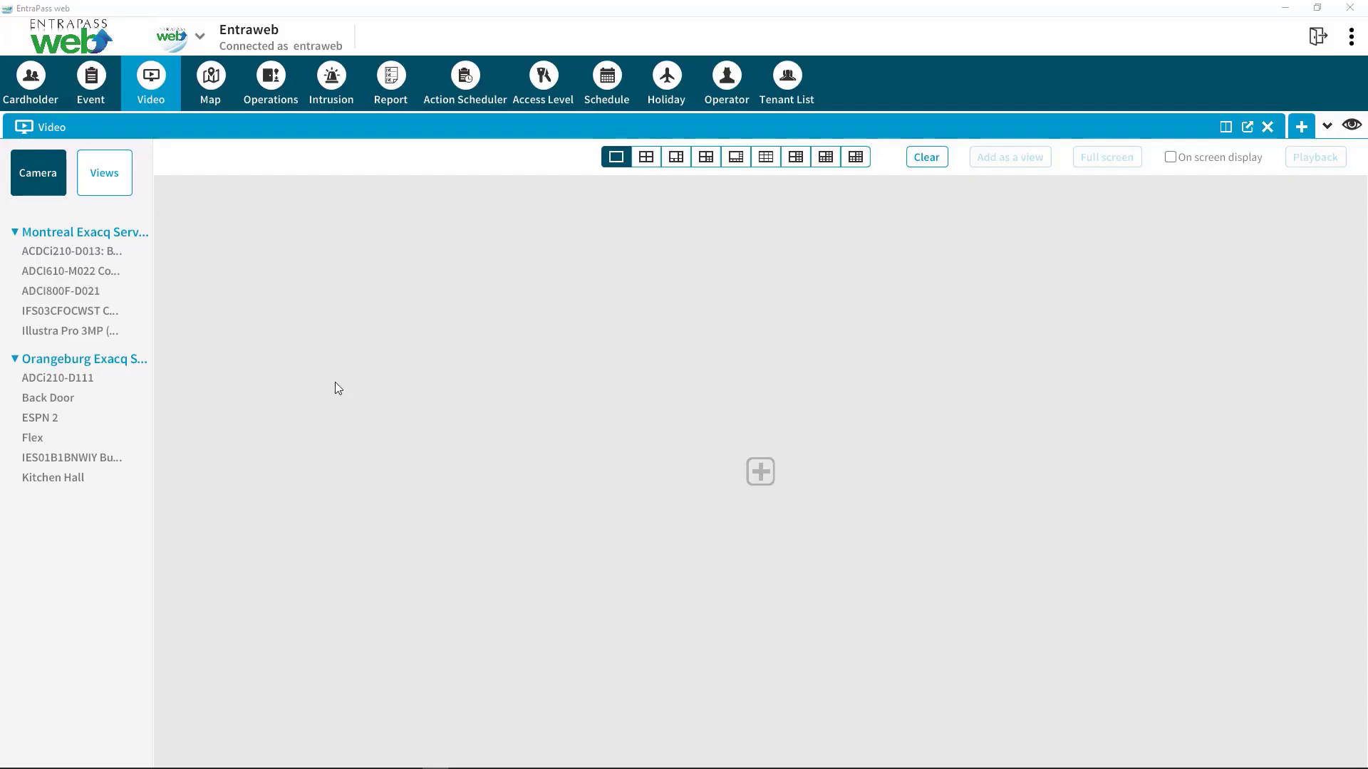
left_click(89, 86)
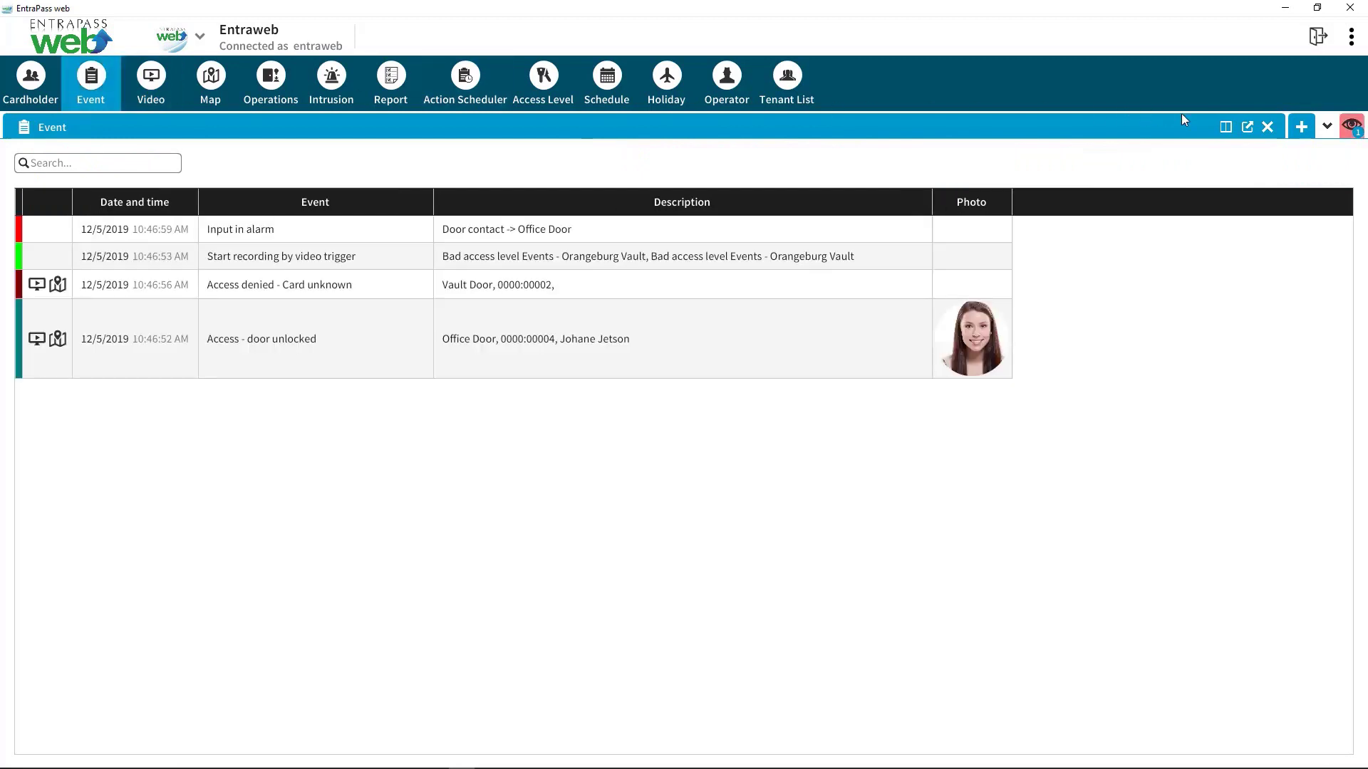
left_click(1301, 127)
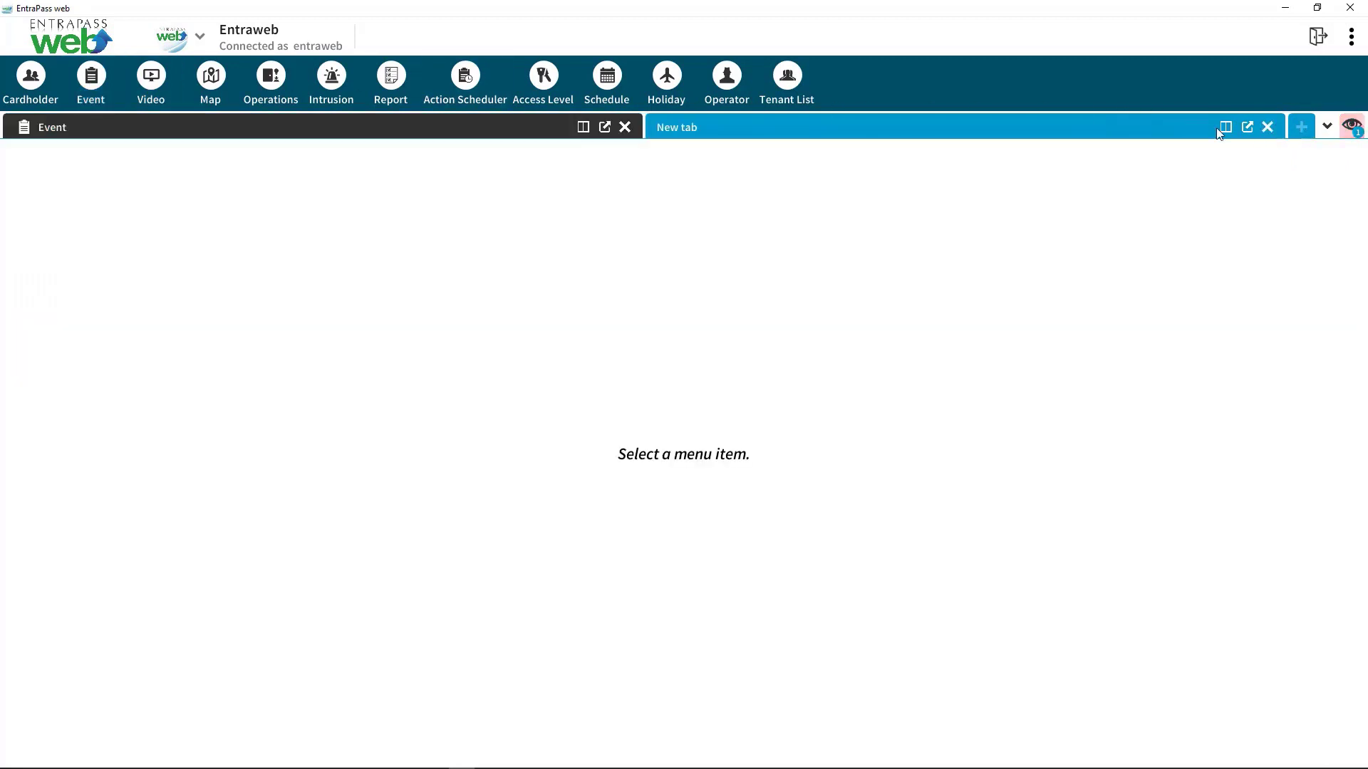
left_click(37, 95)
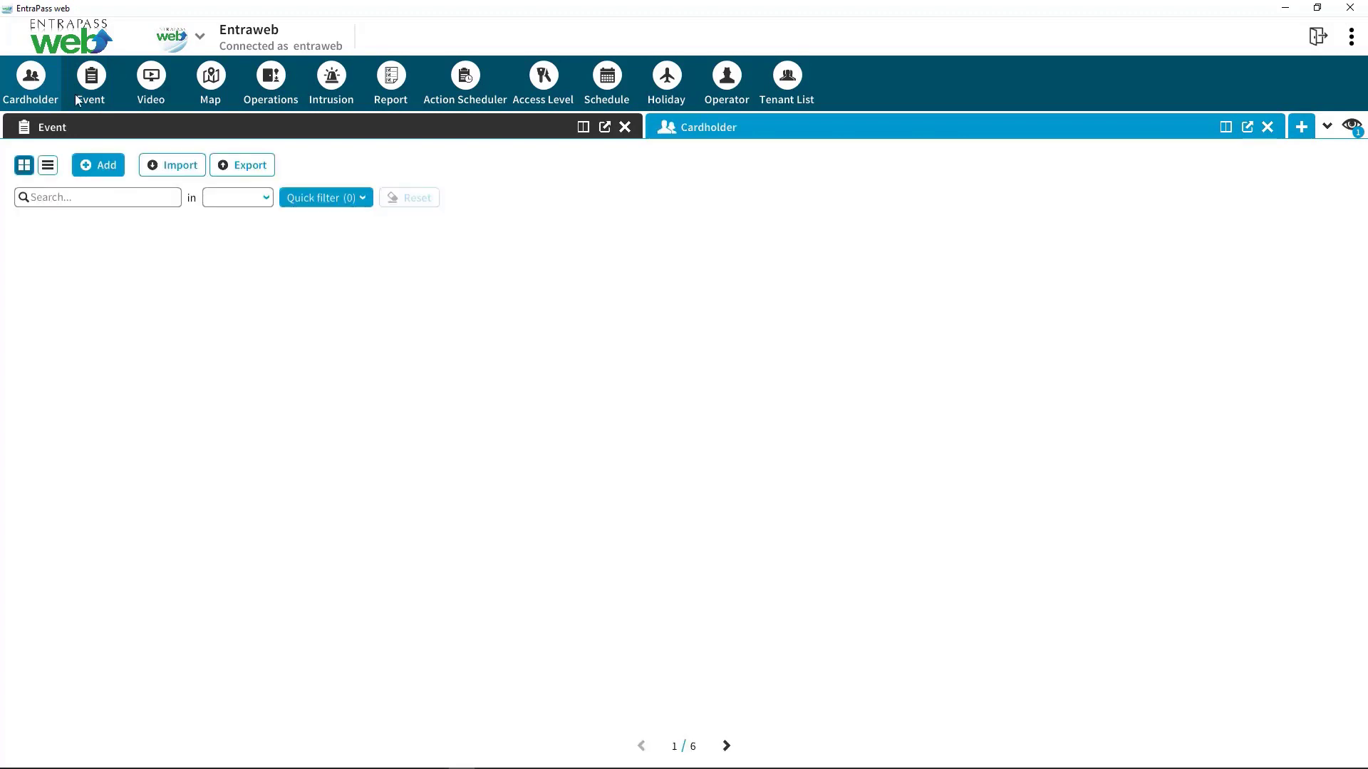
left_click(1351, 37)
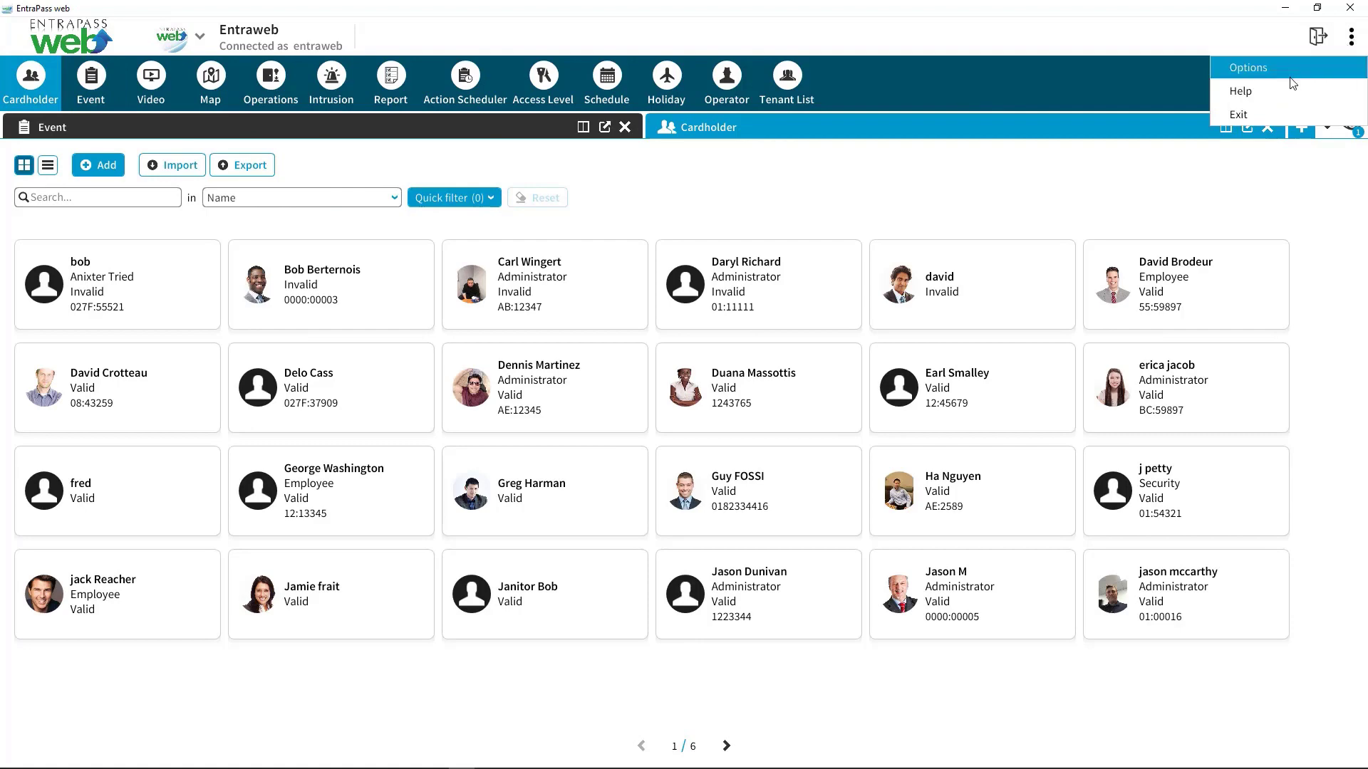
Step: Choose Help from the top-right options menu to open the Cardholder help page
left_click(1246, 92)
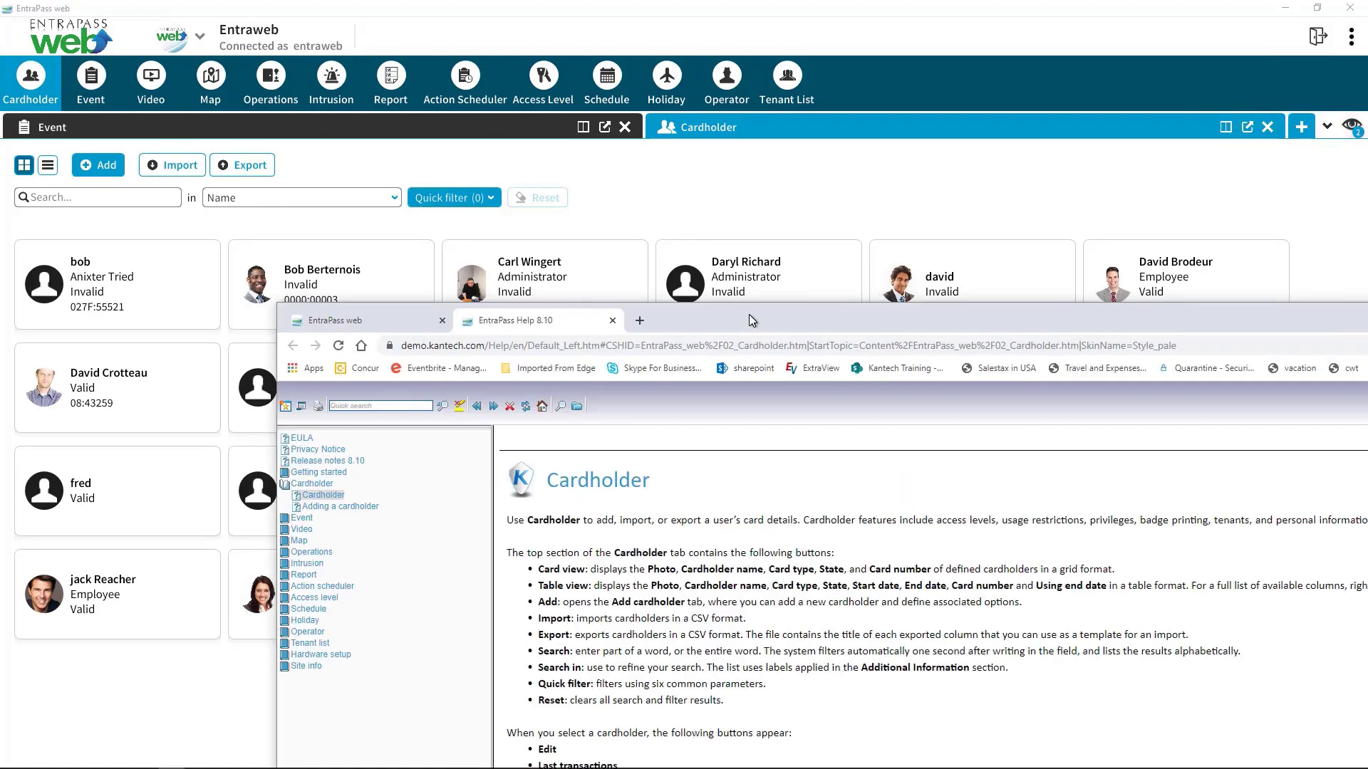